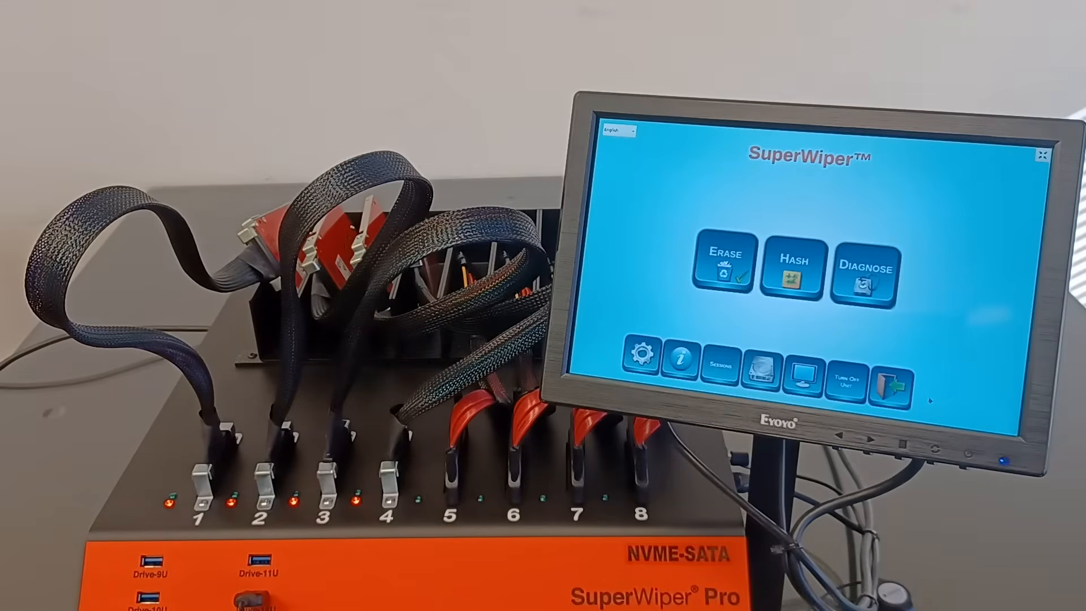
Enter Drive Erase Settings from the Select Erase Mode screen via the Erase button
click(728, 263)
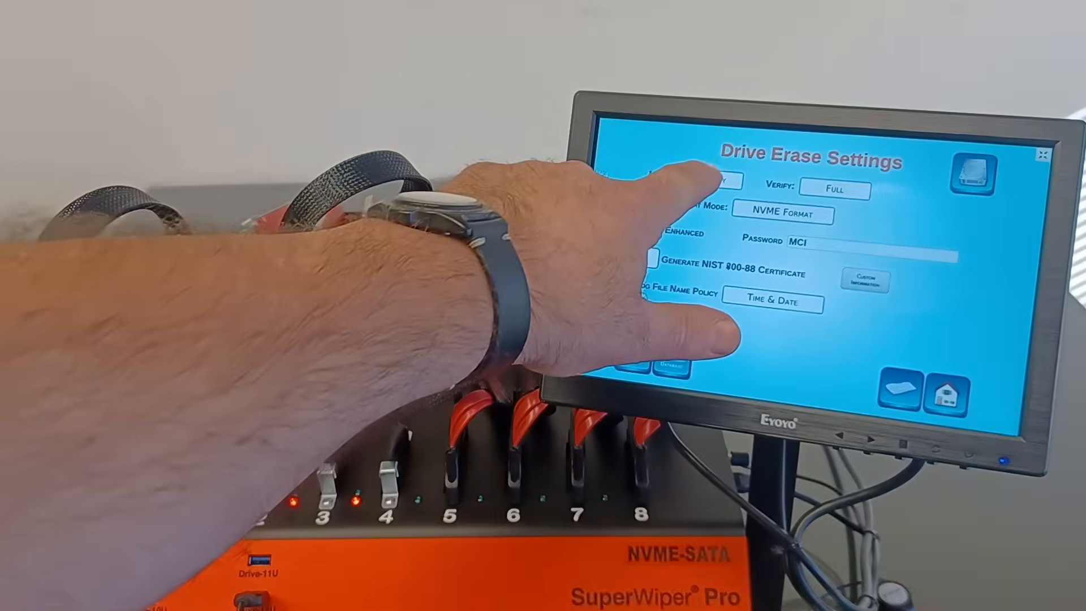
click(709, 179)
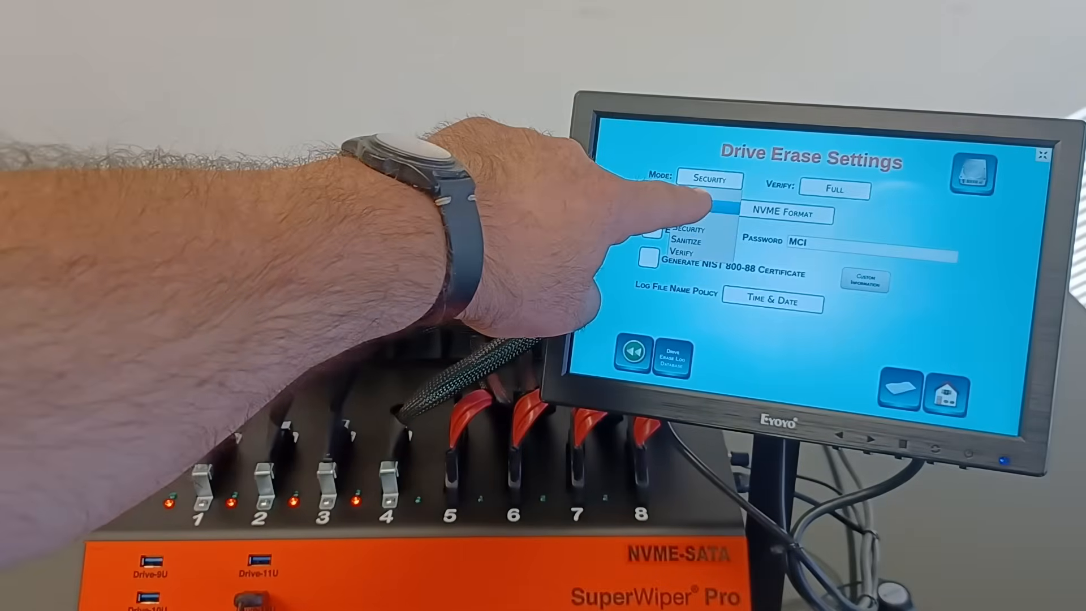
click(691, 206)
click(710, 179)
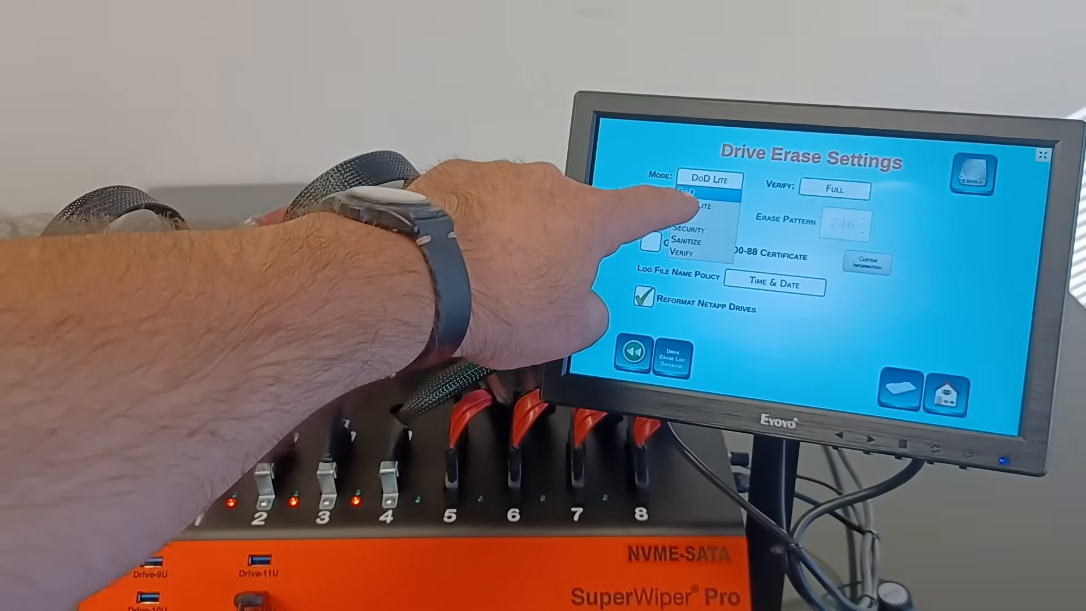
click(691, 192)
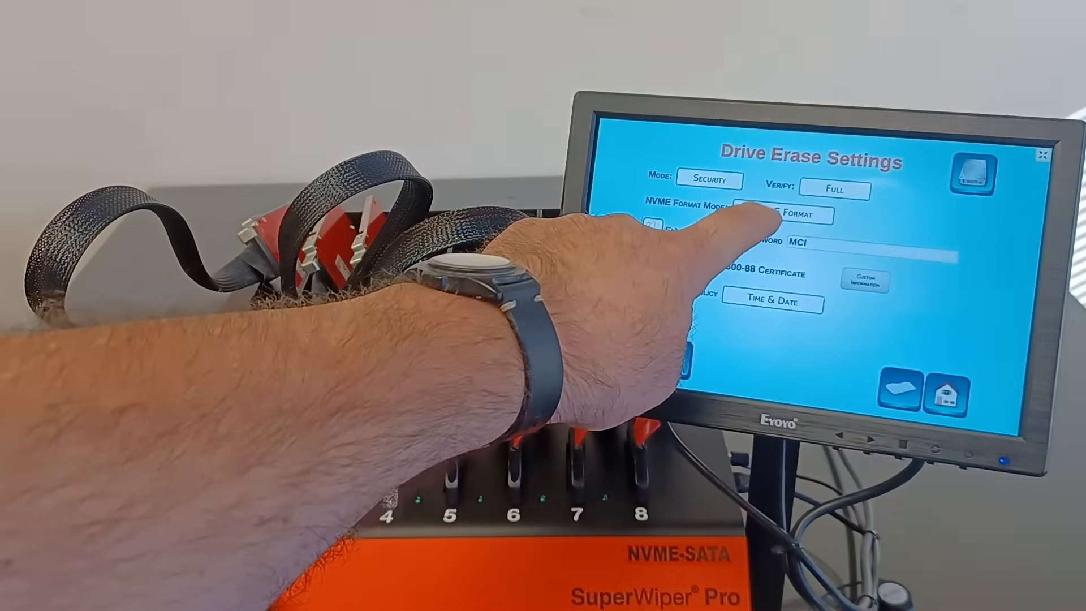
click(782, 214)
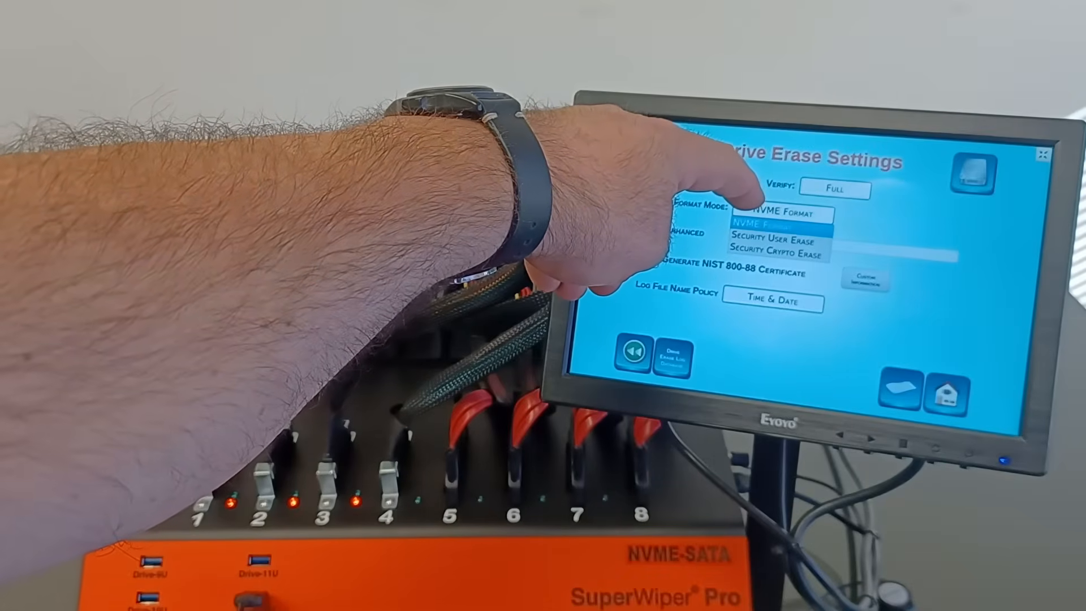
click(750, 211)
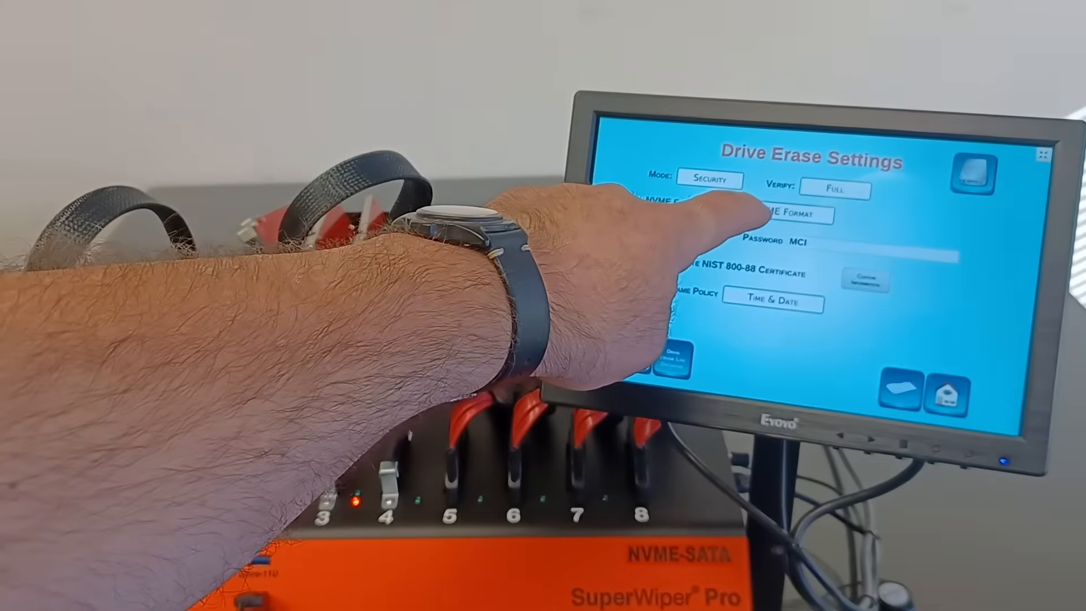
click(751, 207)
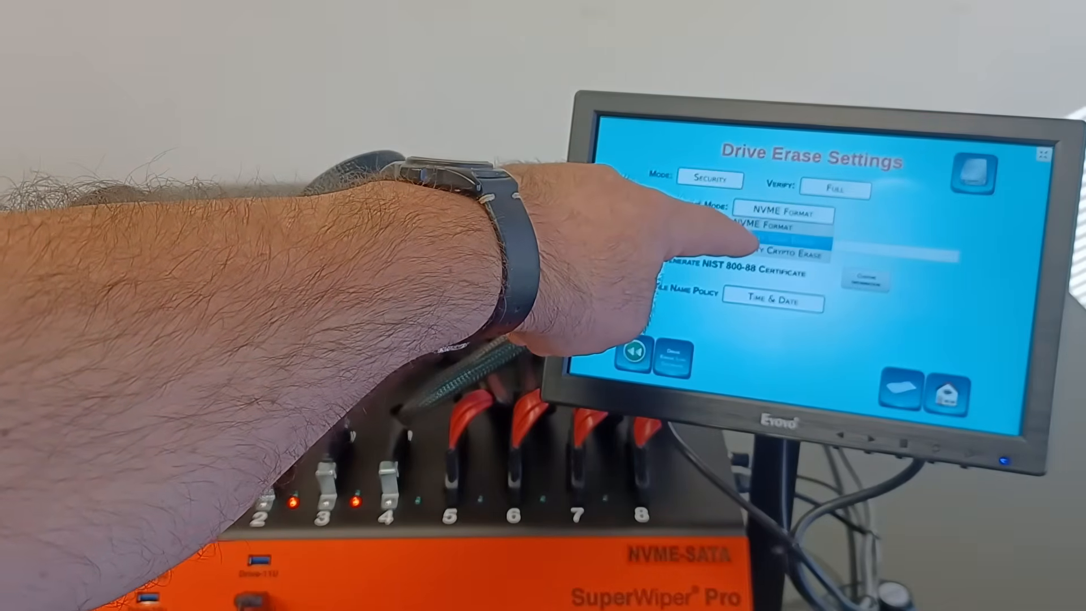
click(764, 225)
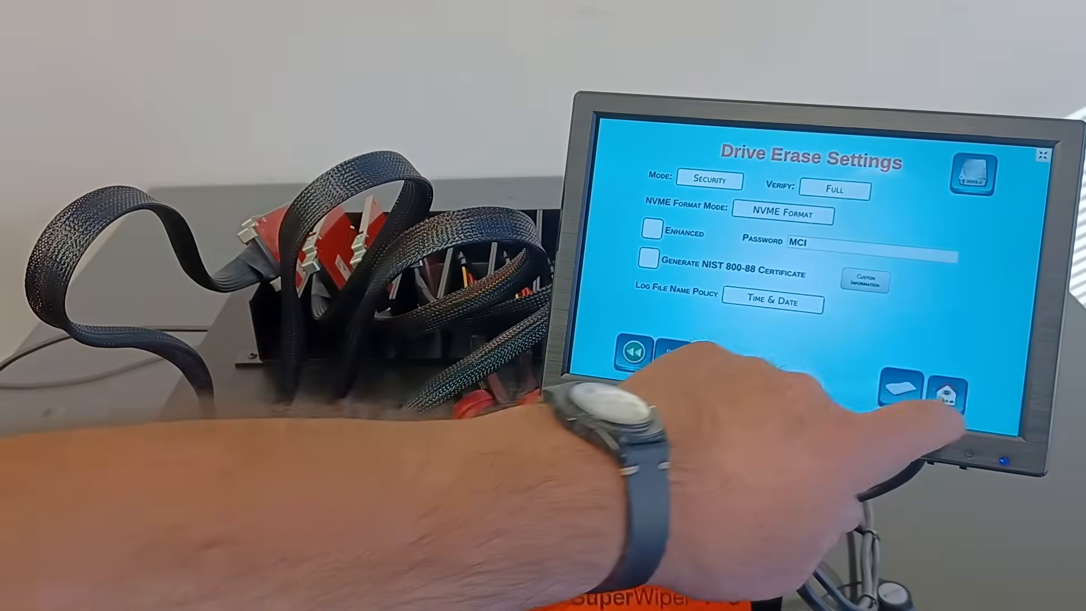
click(946, 395)
Bring up the Select Drives list of the four connected NVMe drives
click(762, 367)
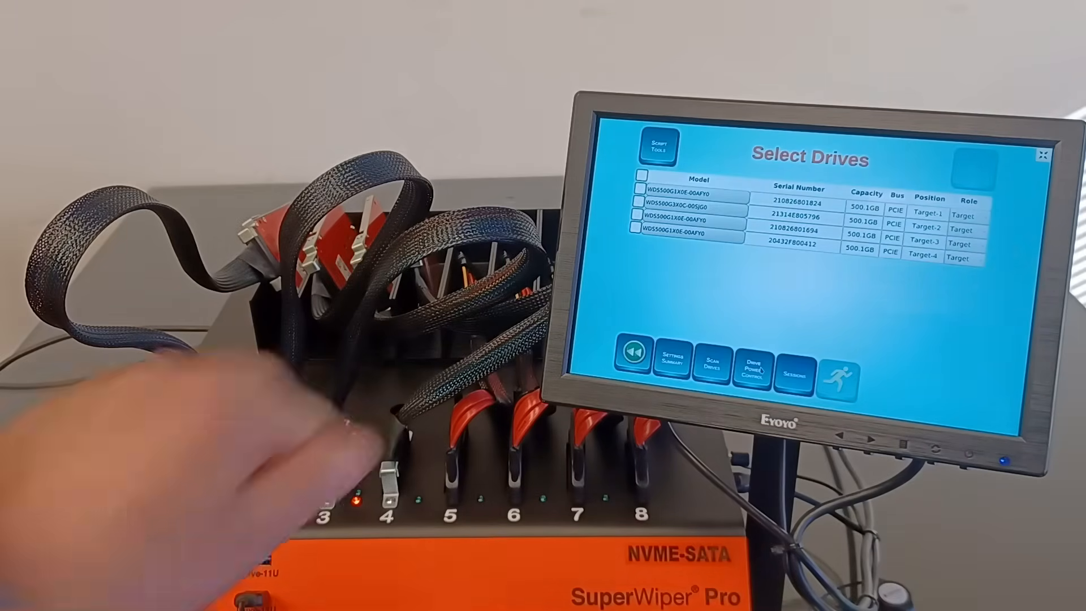
click(677, 197)
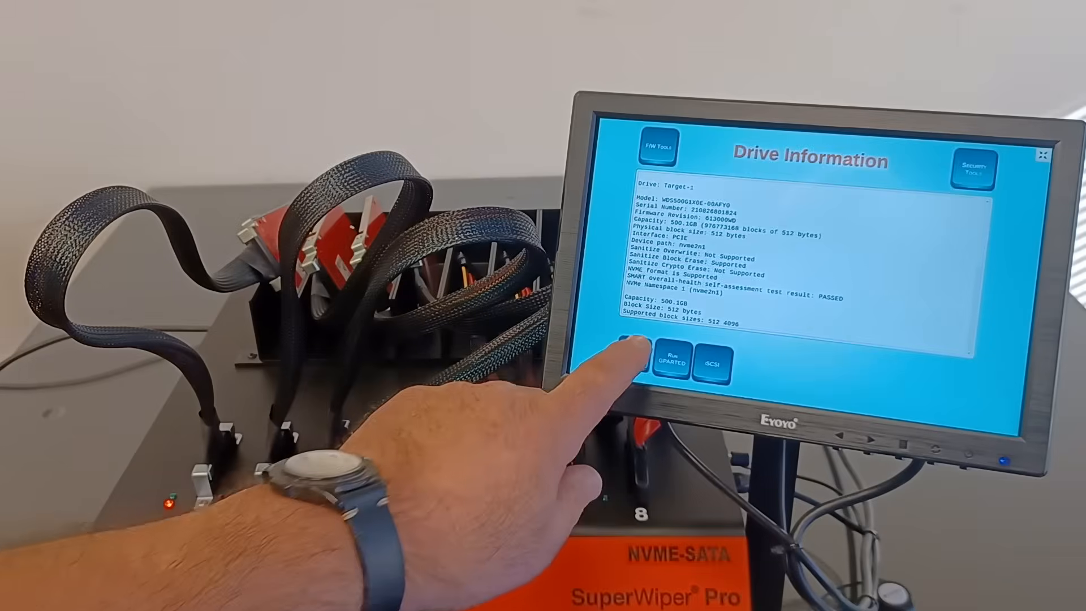
click(634, 353)
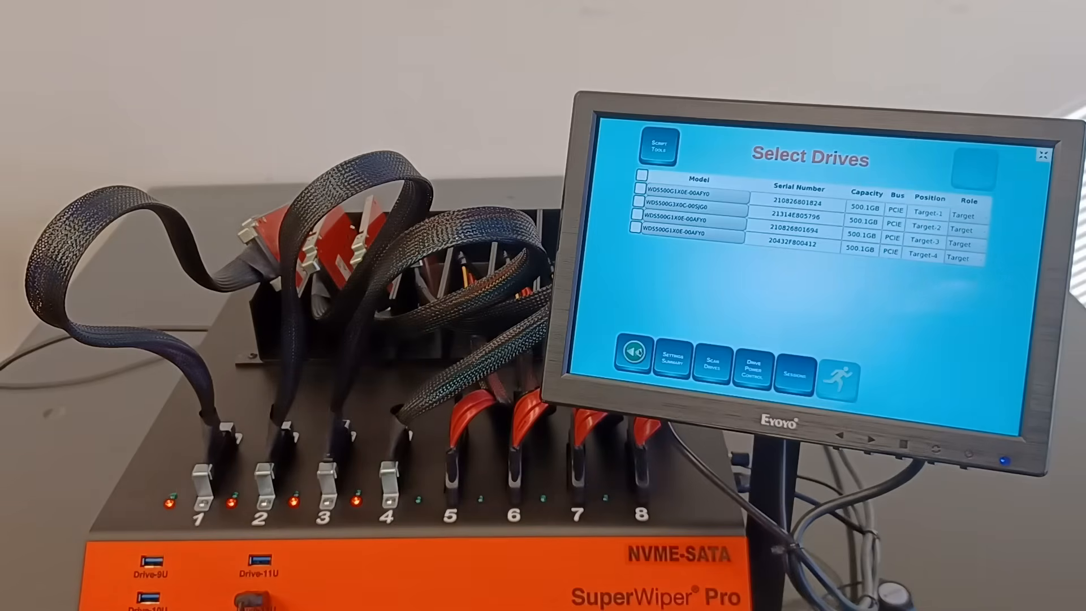
Start Erase-Security sessions on the first and second drives, confirming each with Yes
click(640, 188)
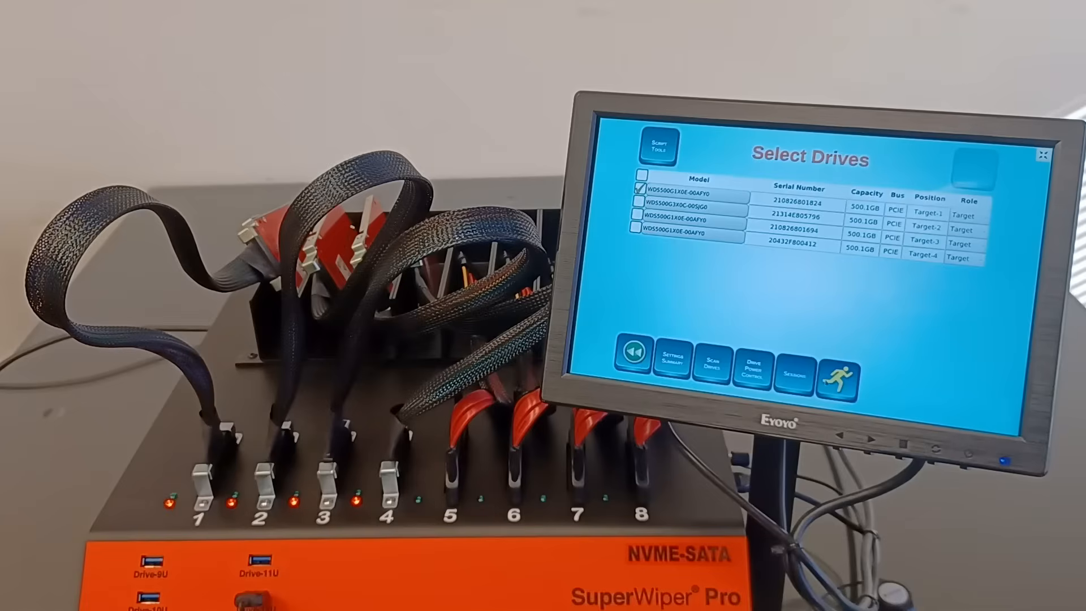
click(826, 380)
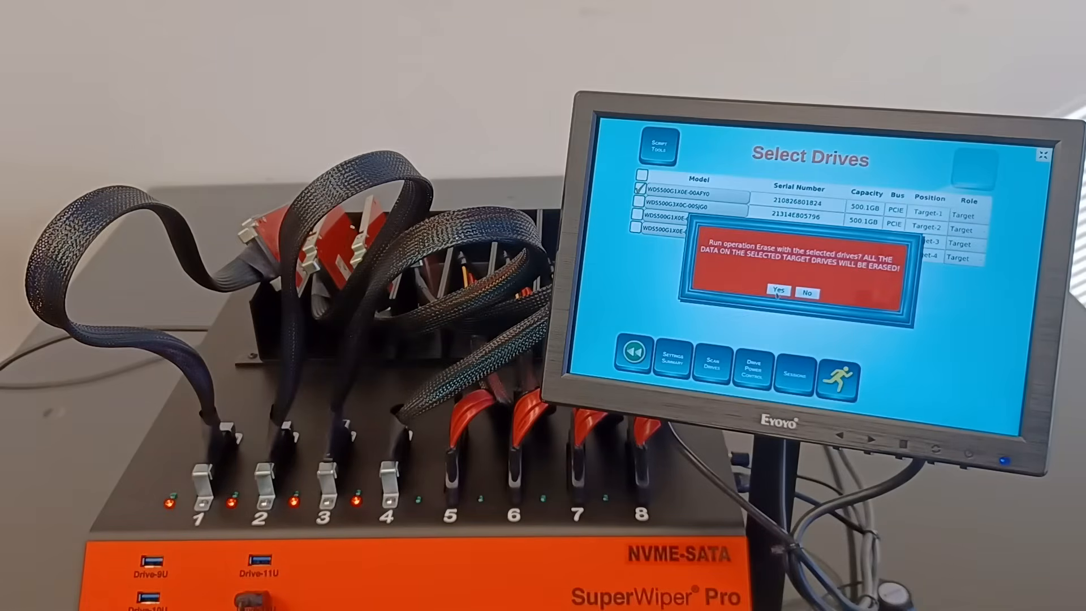
click(777, 293)
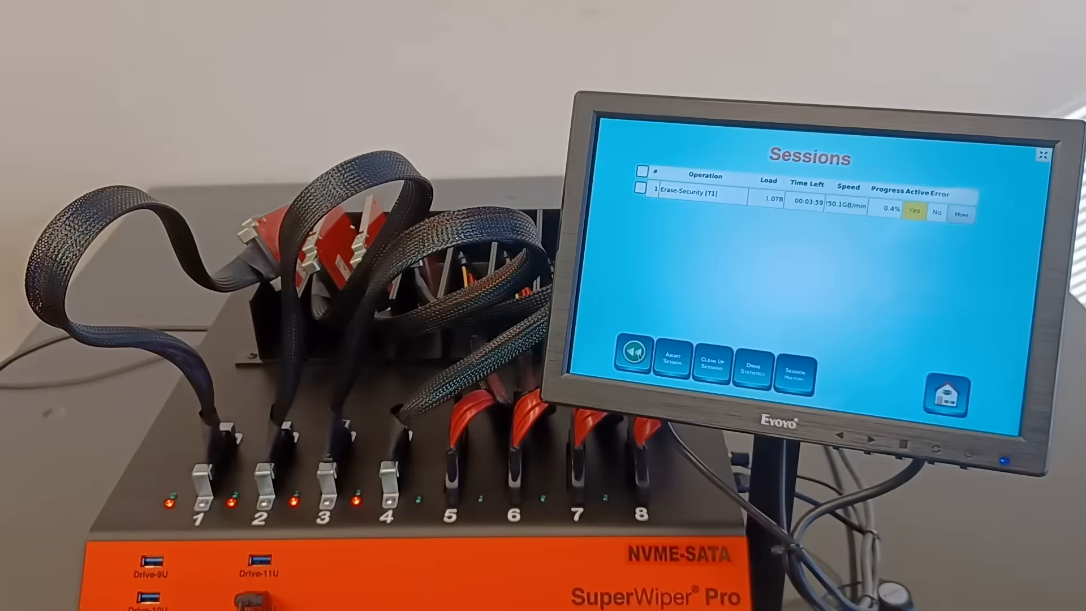
click(633, 351)
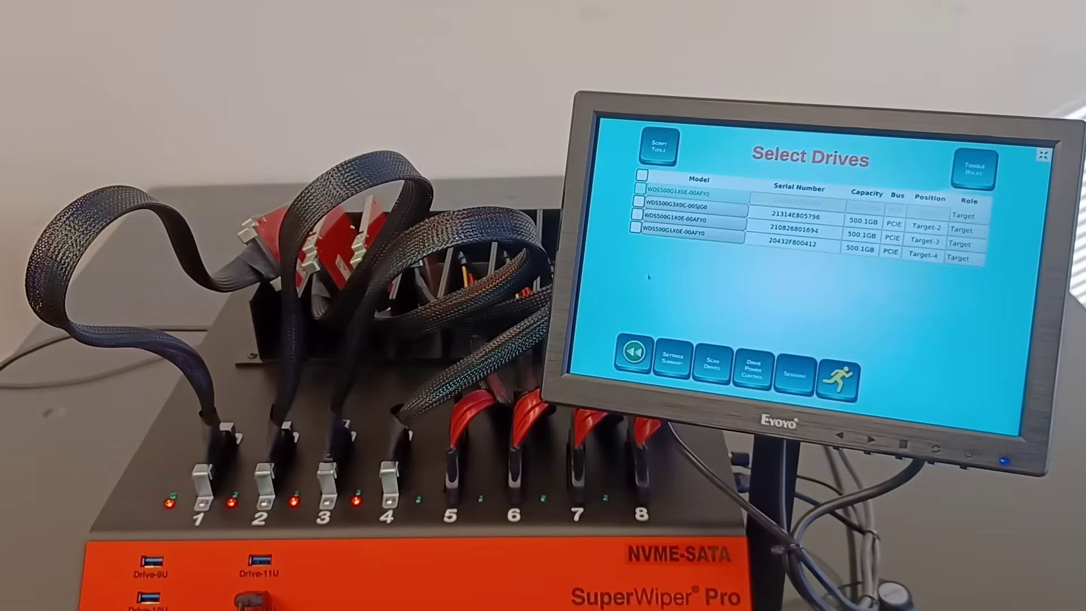
click(638, 202)
click(838, 379)
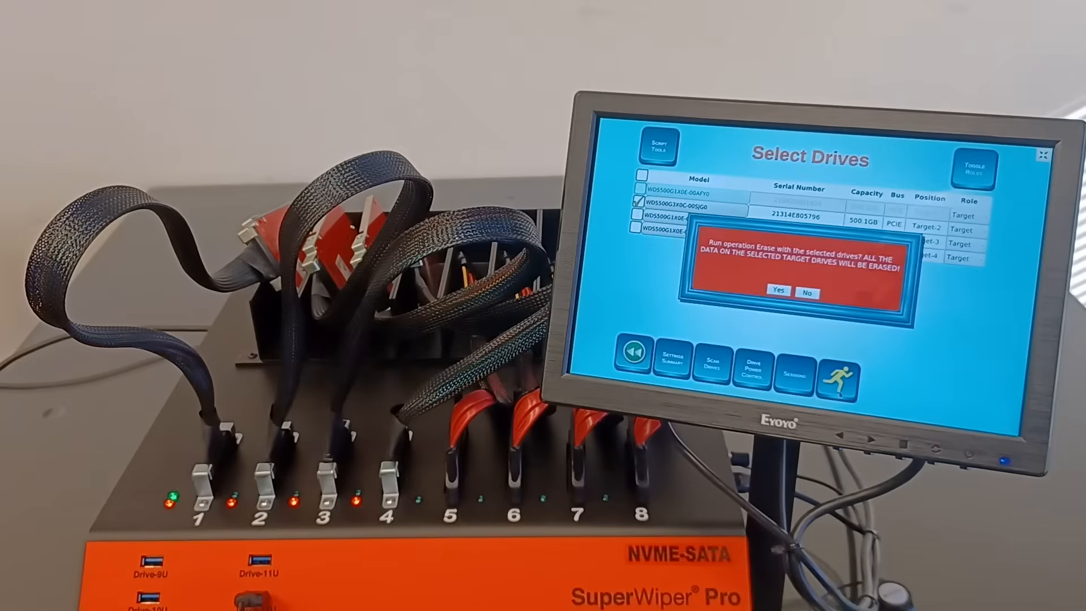
click(779, 292)
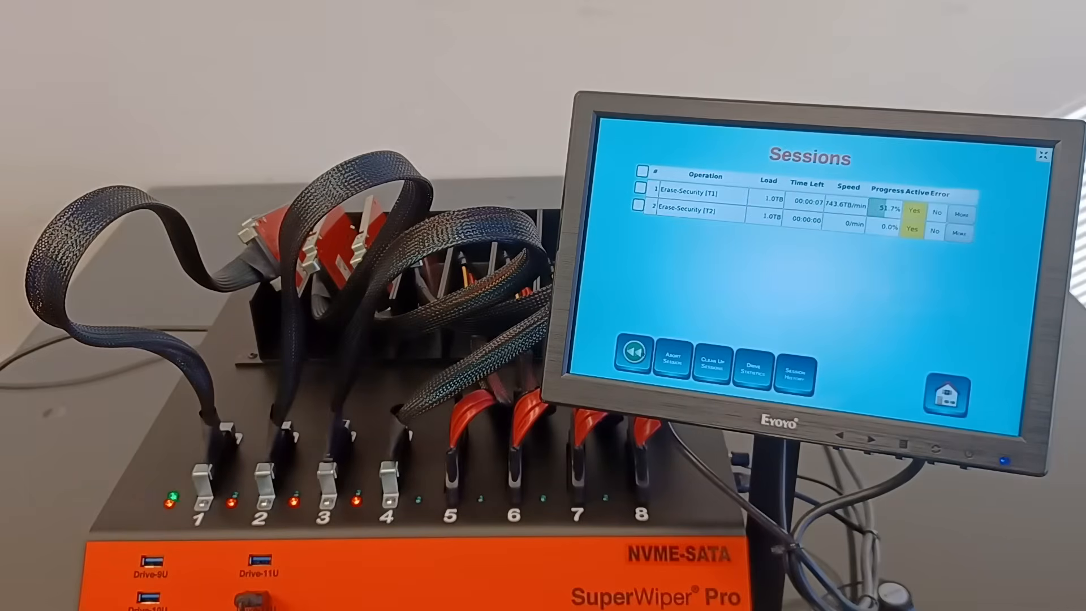
click(634, 352)
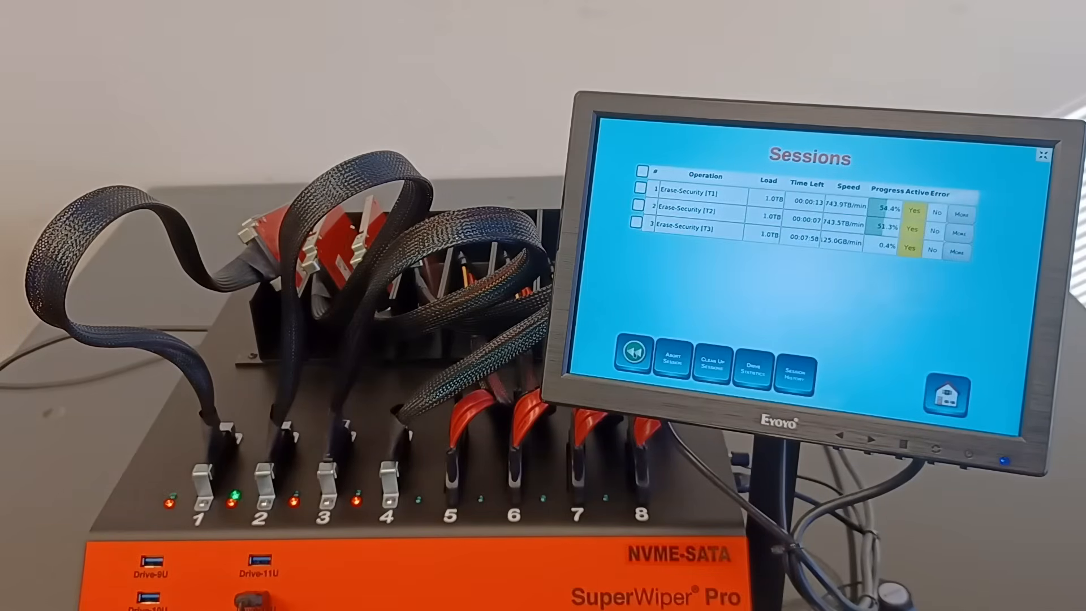
Start the Erase-Security session on the fourth drive so four jobs run together
click(638, 359)
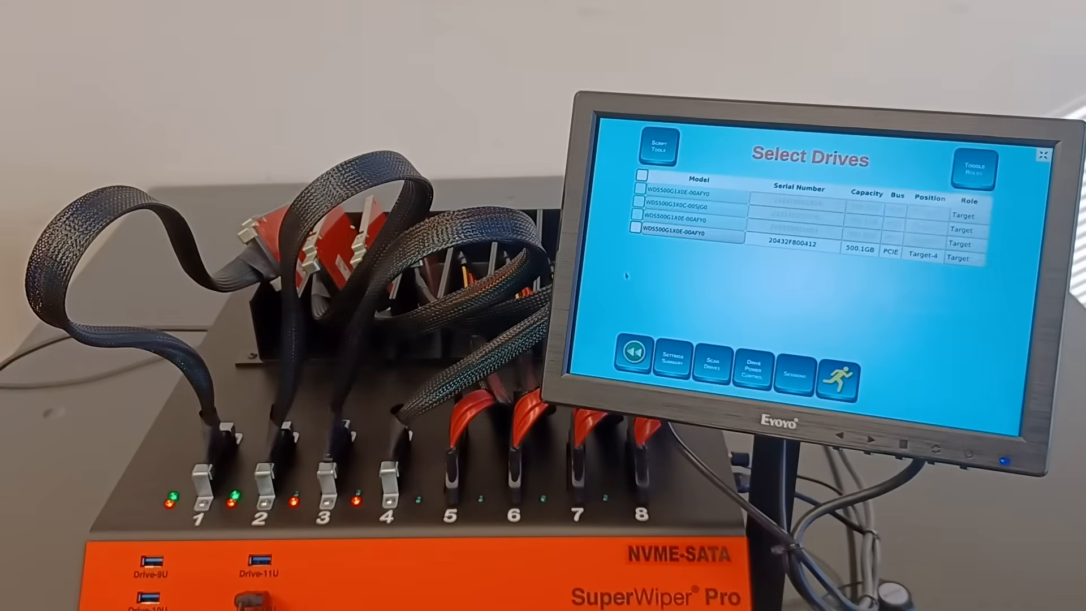
click(637, 228)
click(838, 381)
click(776, 291)
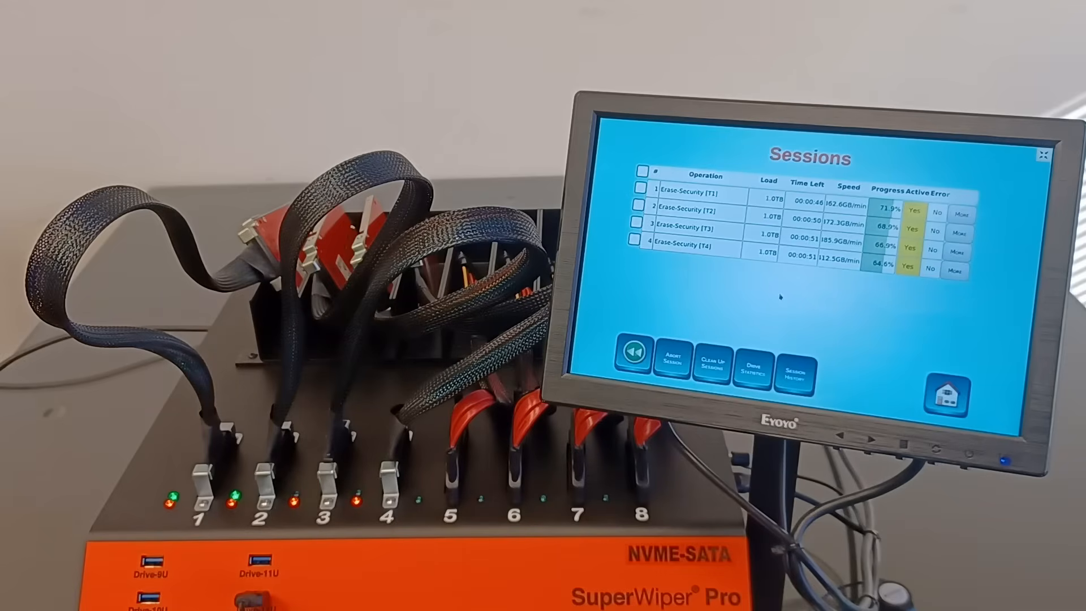
click(960, 216)
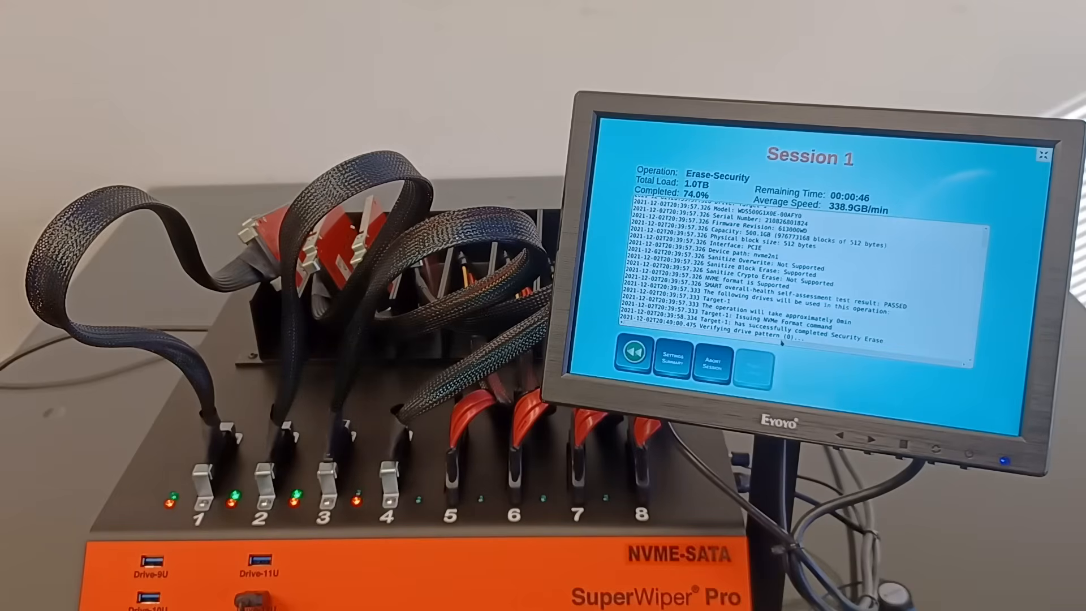
click(633, 352)
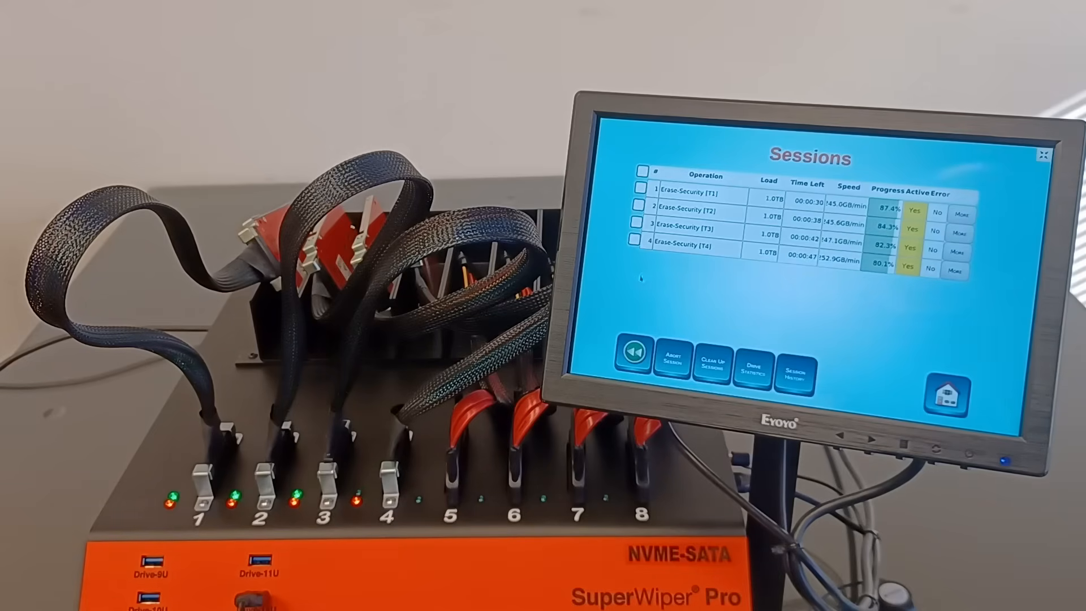
Check Drive Power Control for powered ports, then return to the running Sessions list
click(634, 351)
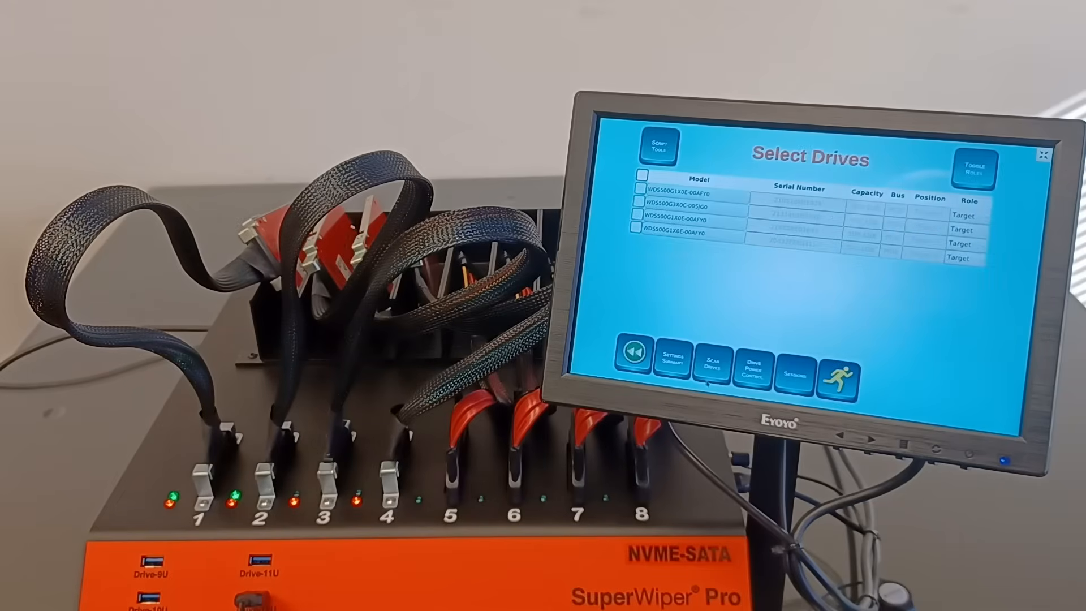
click(758, 381)
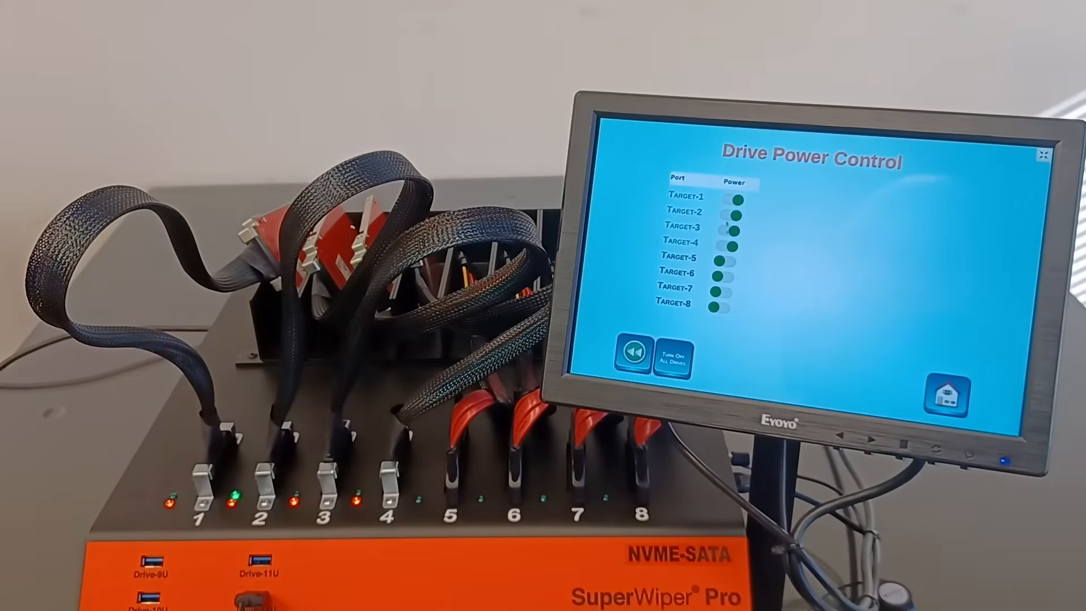
click(637, 363)
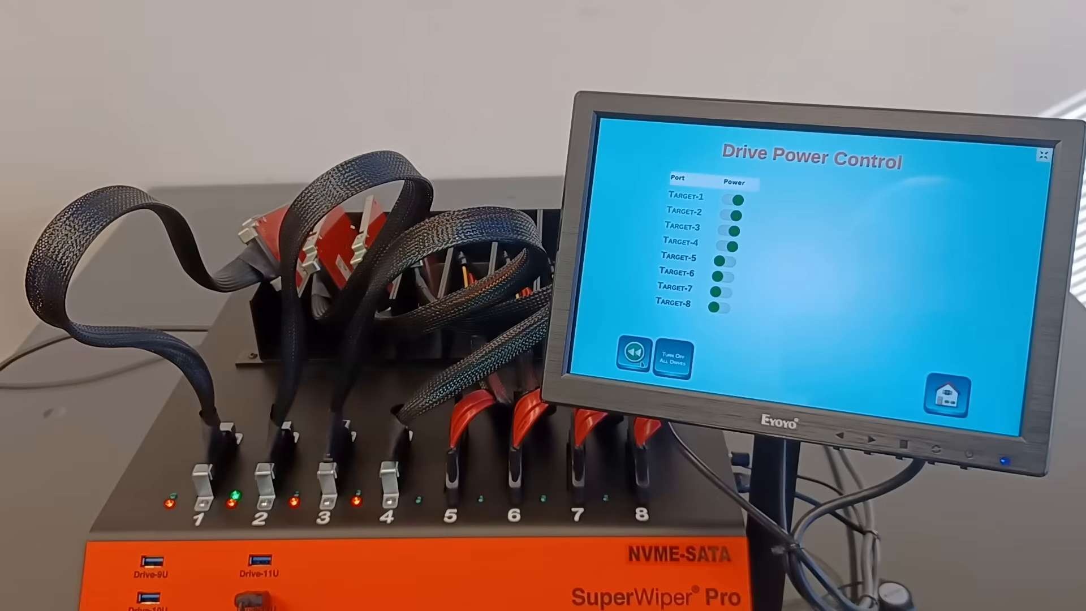
click(634, 352)
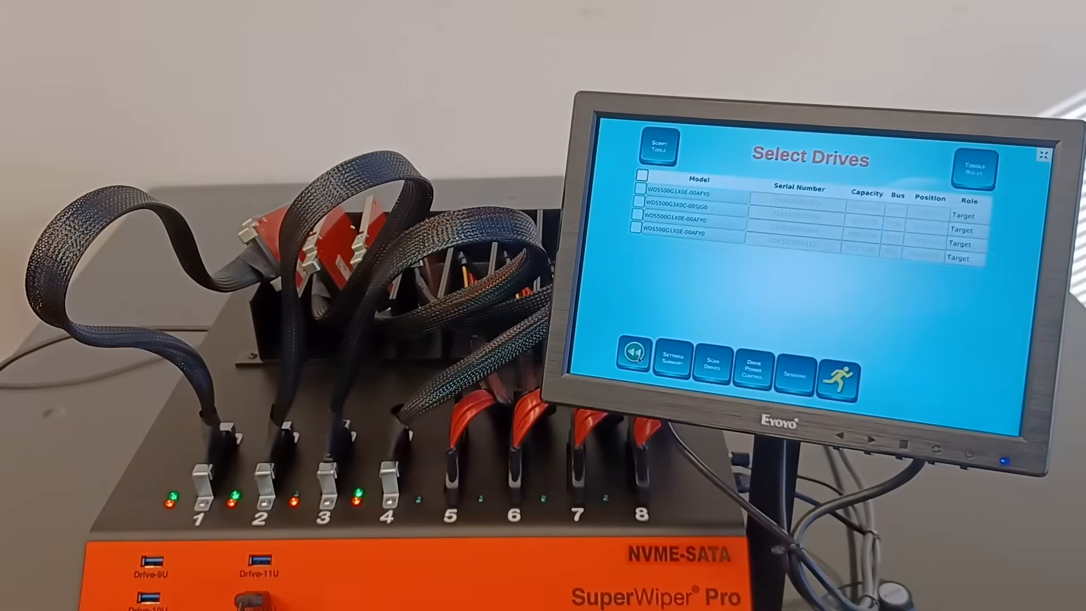
click(721, 363)
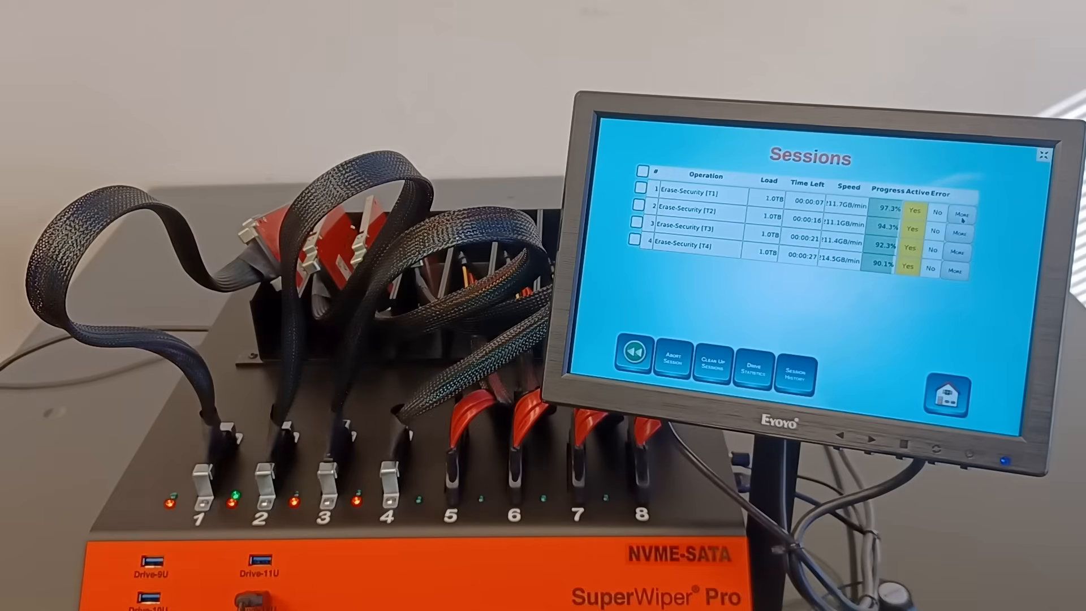
Abort session 2 with Yes so it stops at 95.1% flagged with an error
click(638, 205)
click(668, 365)
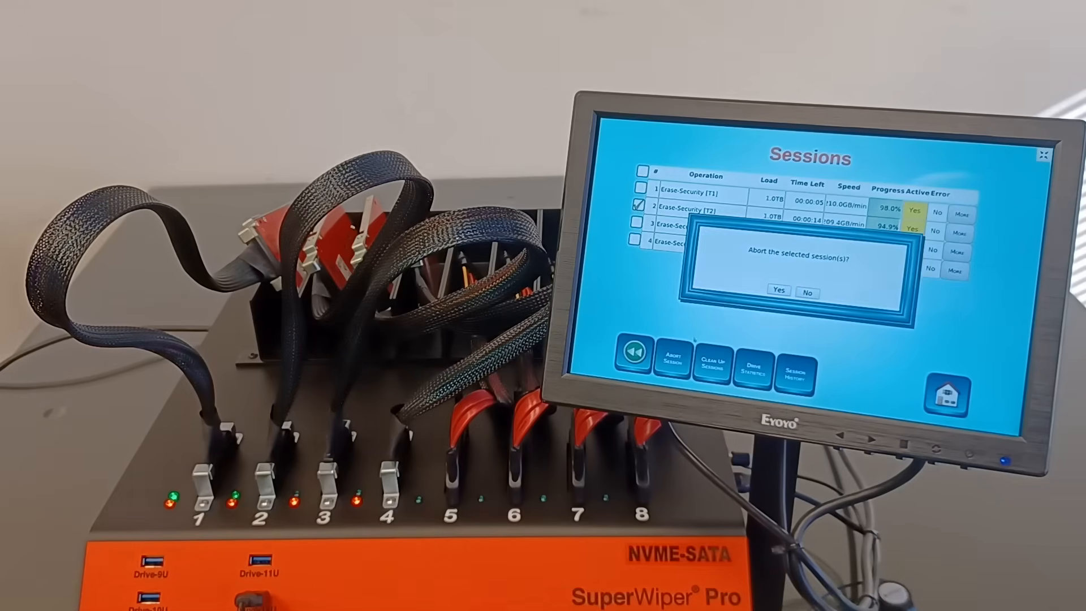
click(783, 290)
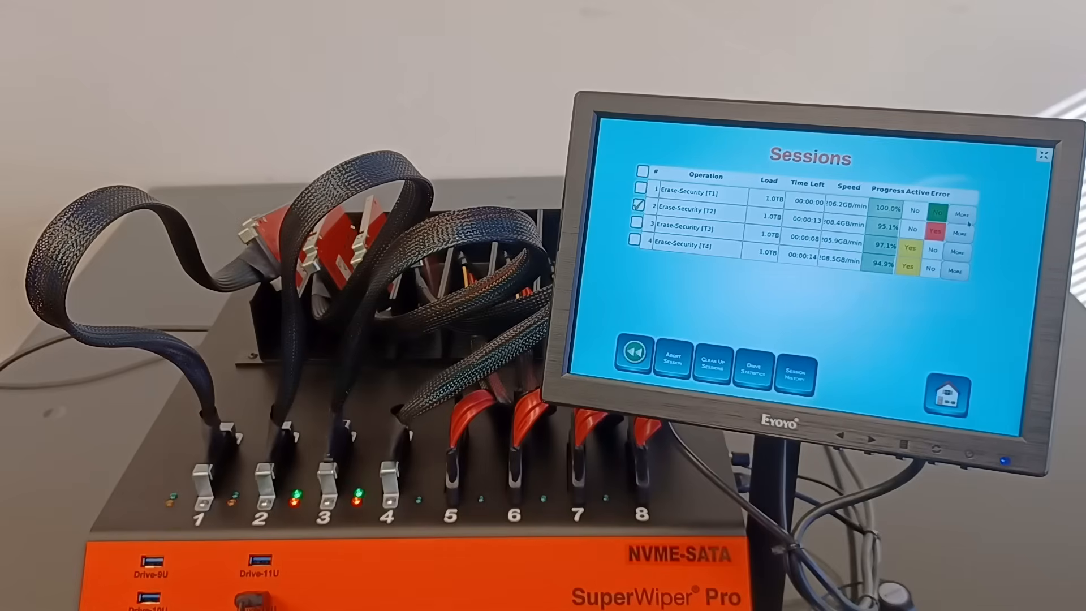
scroll(982, 285, down, 3)
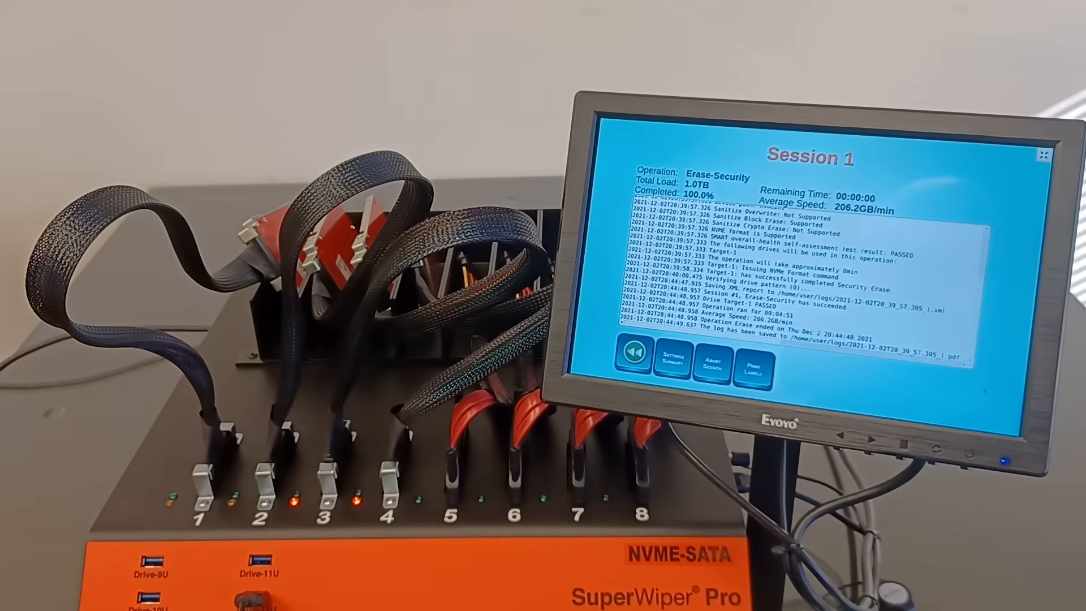
click(634, 352)
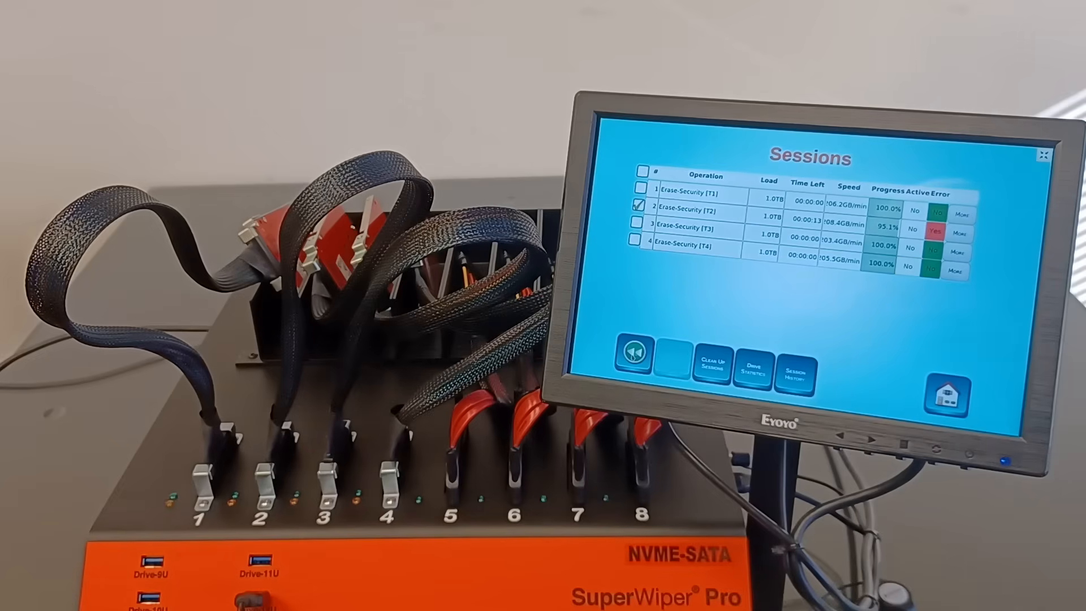
click(795, 374)
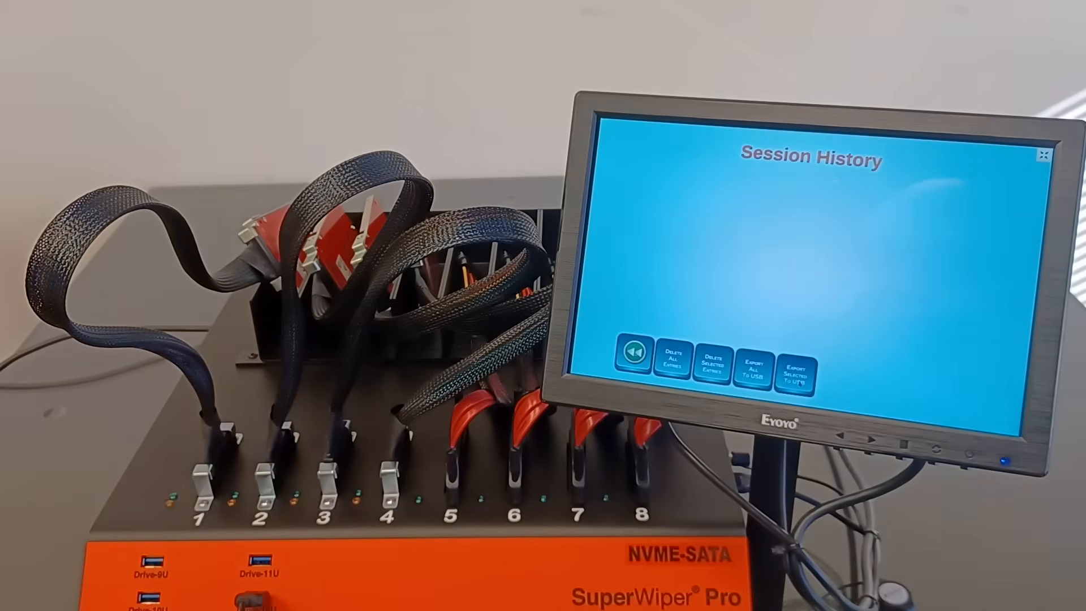
Select all four finished sessions, clean them up with Yes, and return home
click(635, 352)
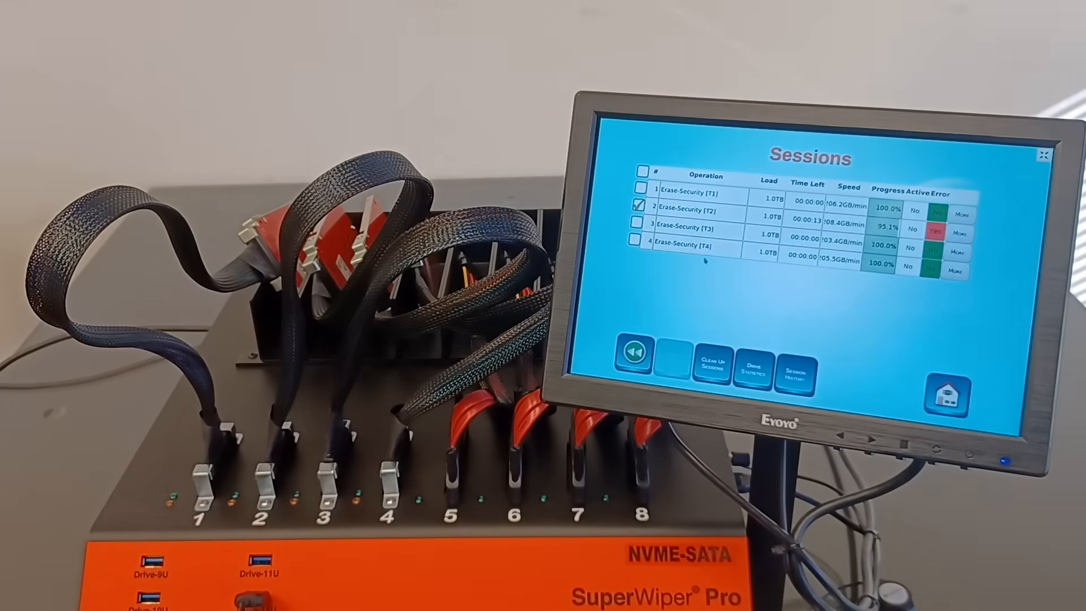
click(645, 171)
click(730, 375)
click(781, 290)
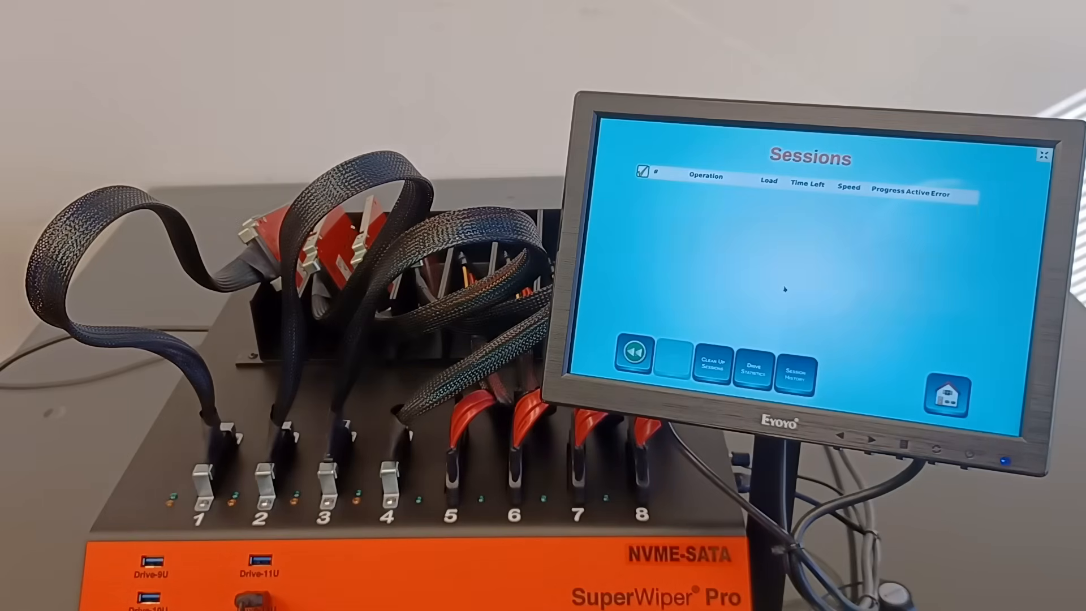
click(634, 351)
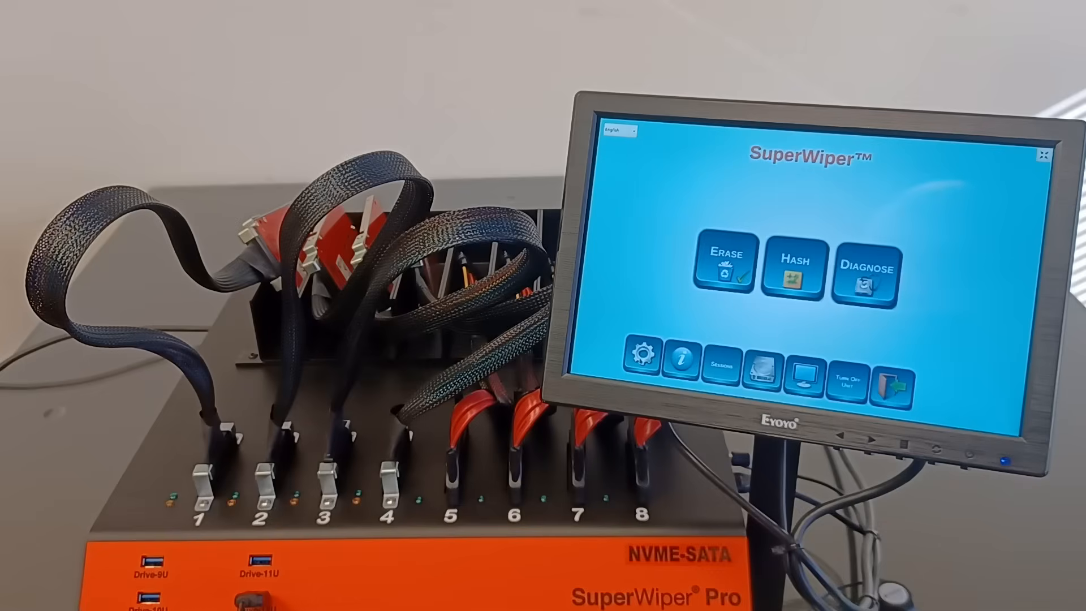